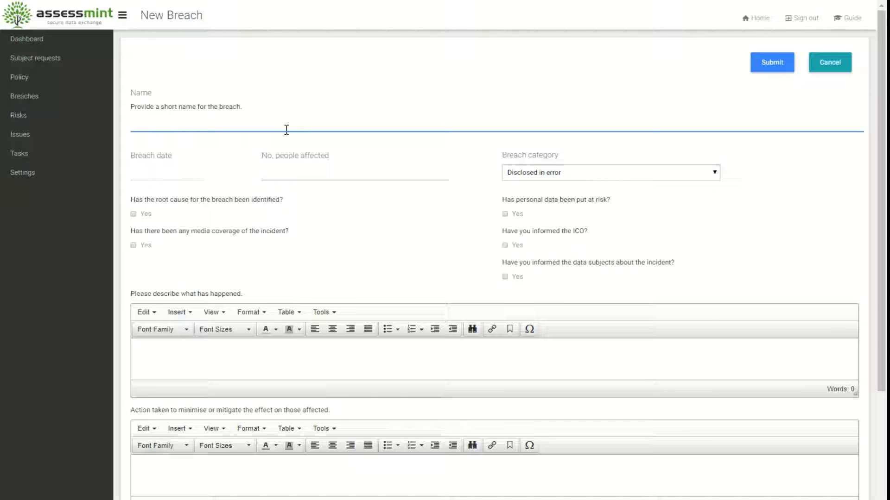
Name the breach "Misdirected email", dated 4 Mar 2019, with 1 person affected and the category Disclosed in error.
text(Misdirected email)
click(171, 172)
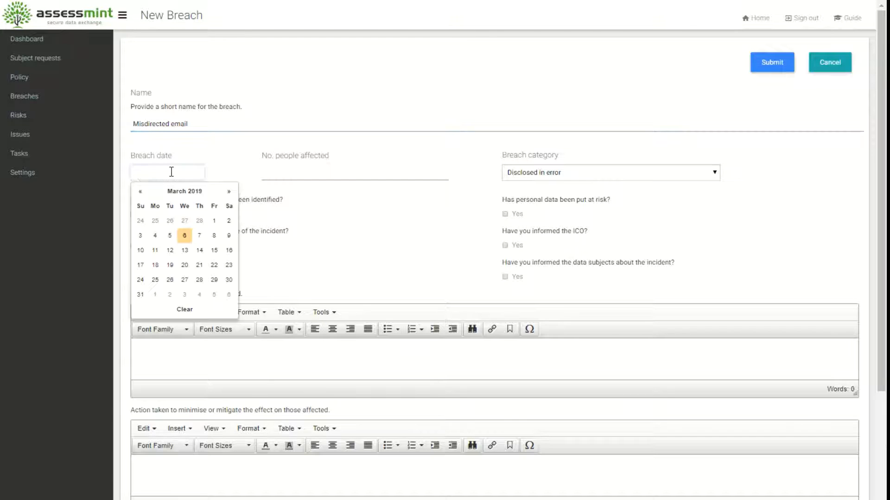
click(155, 235)
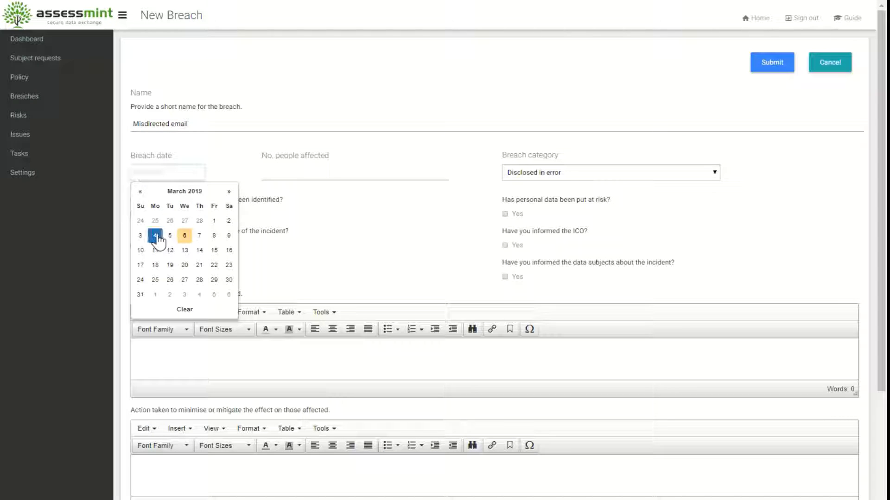
click(324, 174)
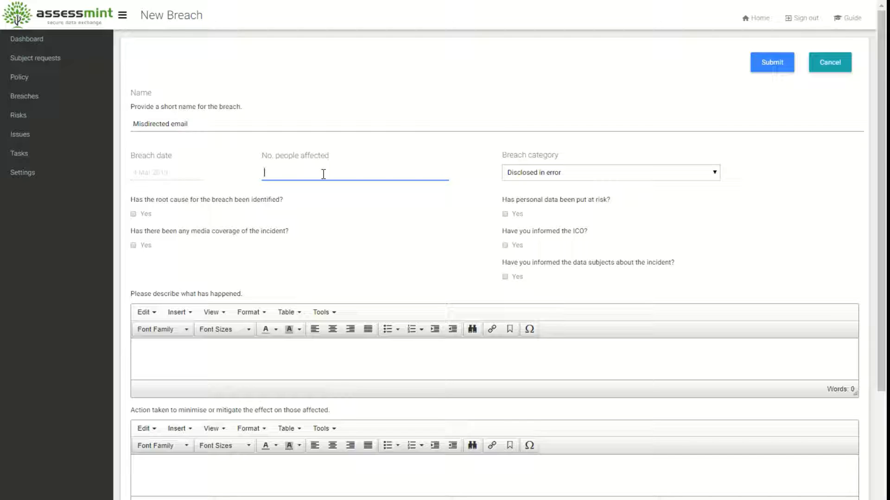
text(1)
click(547, 171)
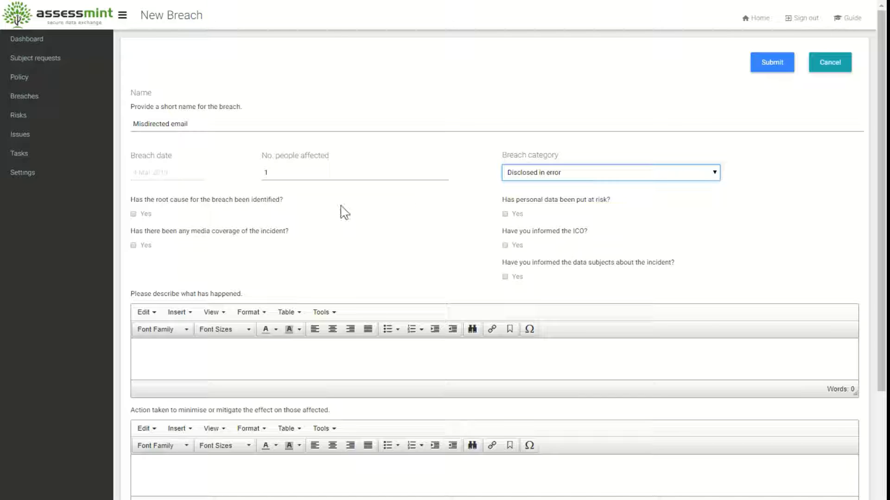
Mark the root cause as identified, personal data as put at risk, and the data subjects as informed.
click(138, 214)
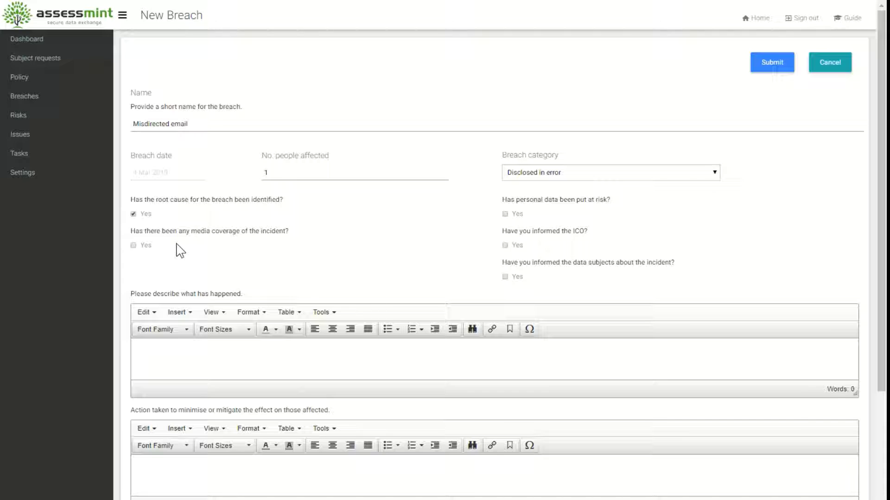
click(505, 214)
click(505, 276)
Describe what happened as "A Call Centre worker sent a confidential email to the wrong person.".
scroll(361, 327, down, 3)
click(193, 230)
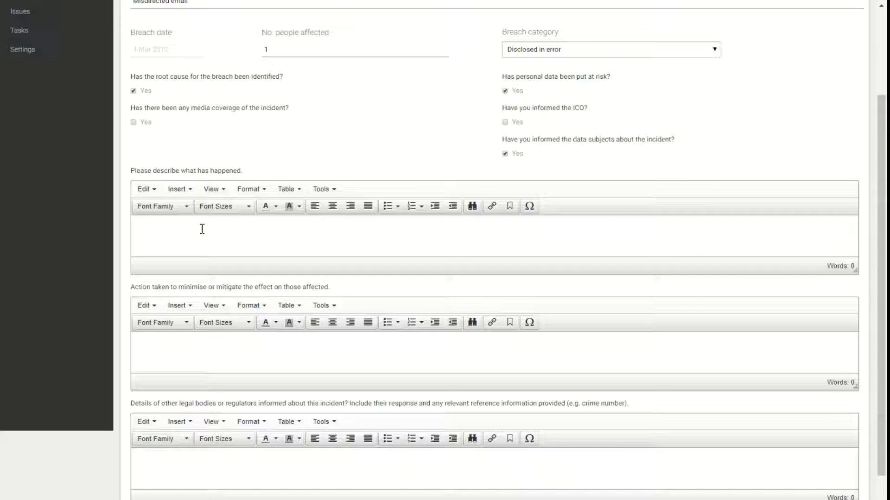
text(A Call Centre worker)
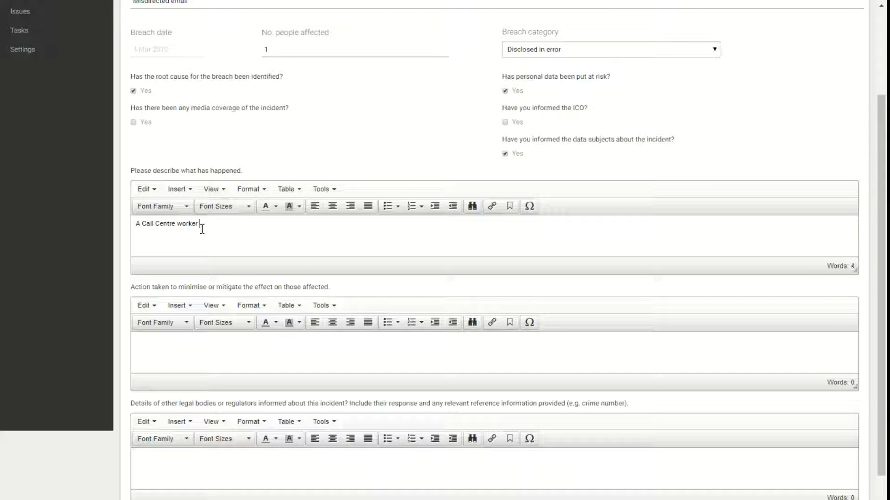
text( sent a confidential email to the wrong person.)
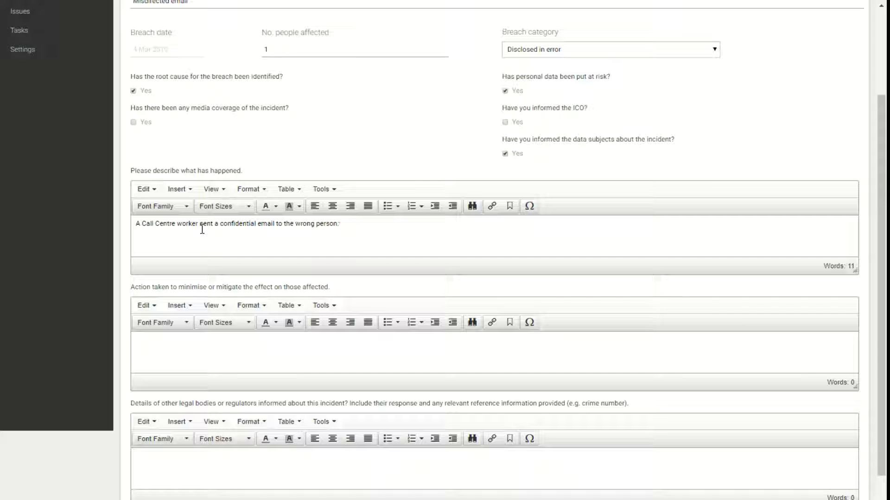
Start a numbered list of mitigating actions taken with the item "Informed intended recipient of email of the error".
scroll(208, 348, down, 2)
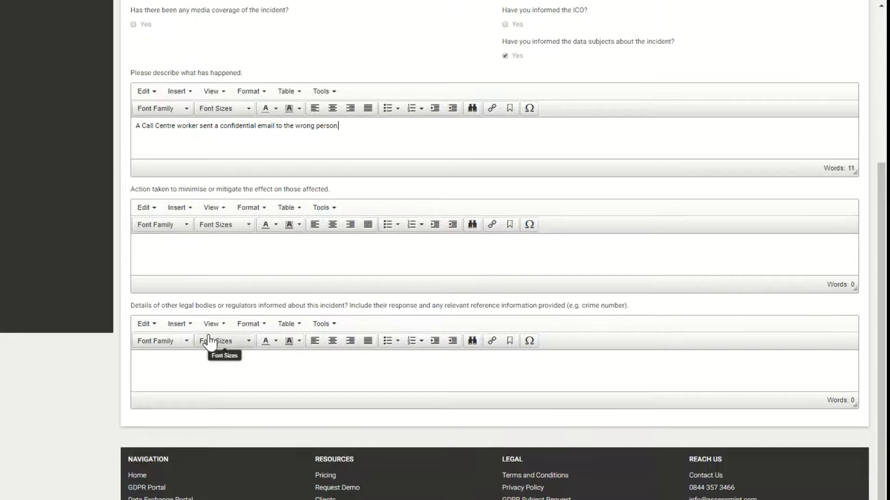
click(180, 253)
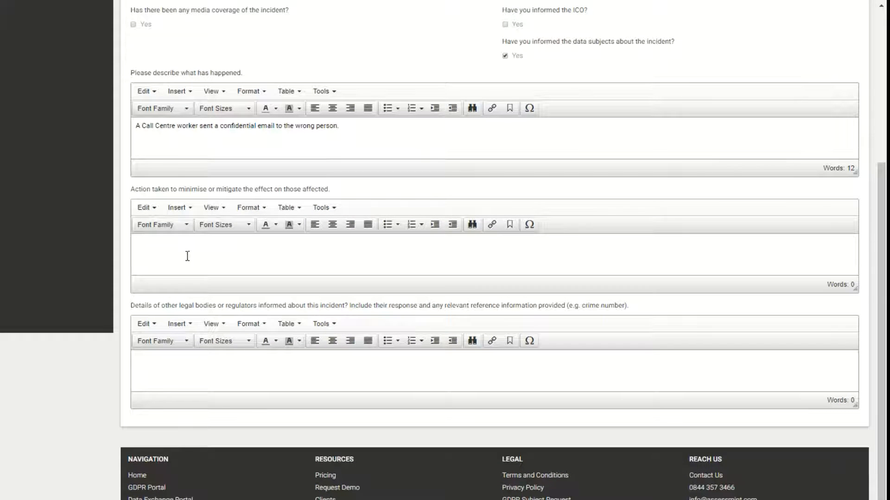
click(411, 225)
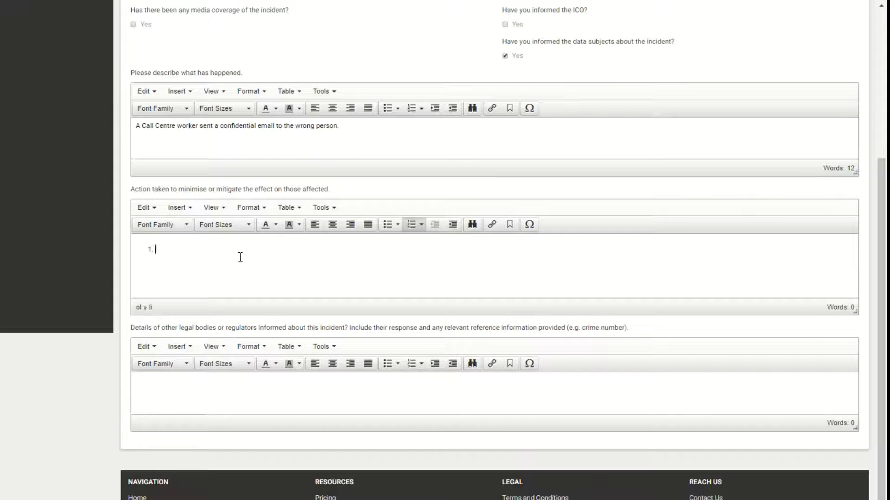
text(Infomr)
text(ed)
key(BackSpace)
key(BackSpace)
key(BackSpace)
text(rmed intended recipient of ema)
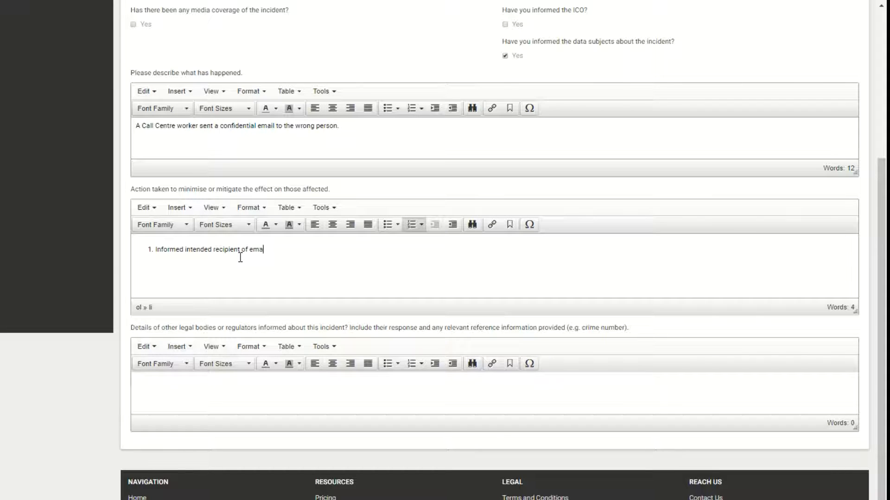
text(il of the error)
key(Return)
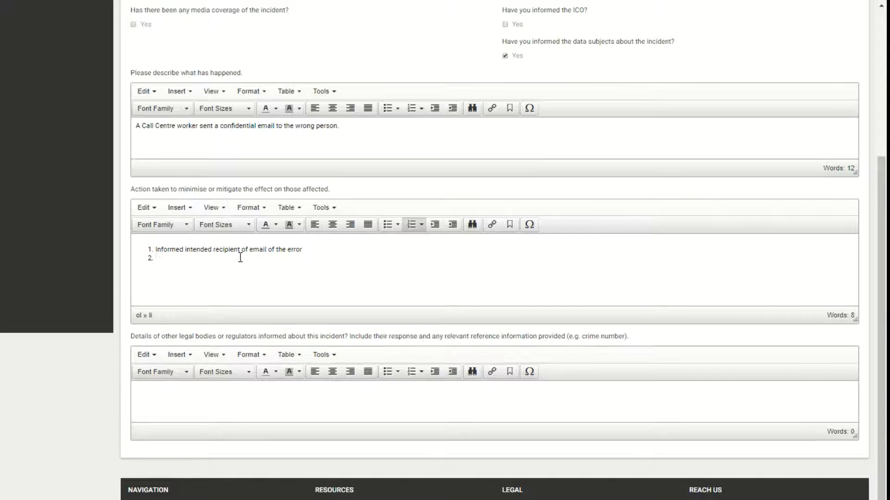
Add the action items "Informed the recipient and asked the email be deleted." and "Talked to the intended recipient about remediation.".
text(Informed the recipie)
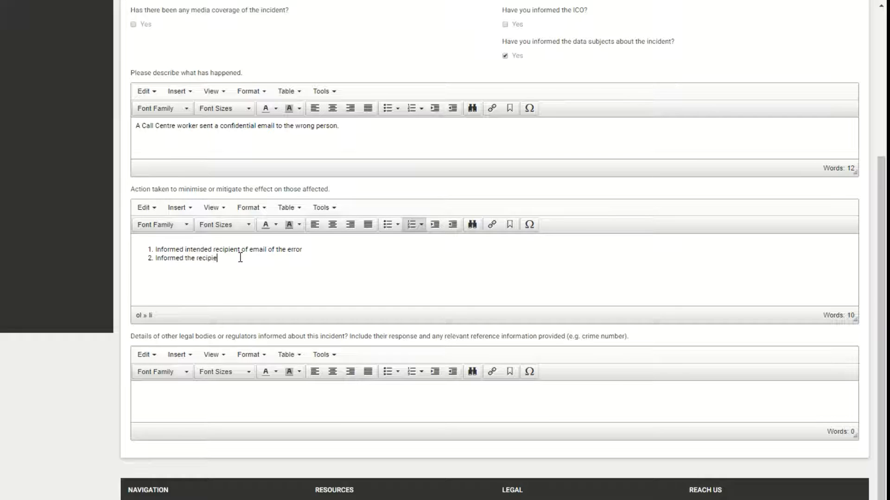
text(nt and asked the email be deleted.)
key(Return)
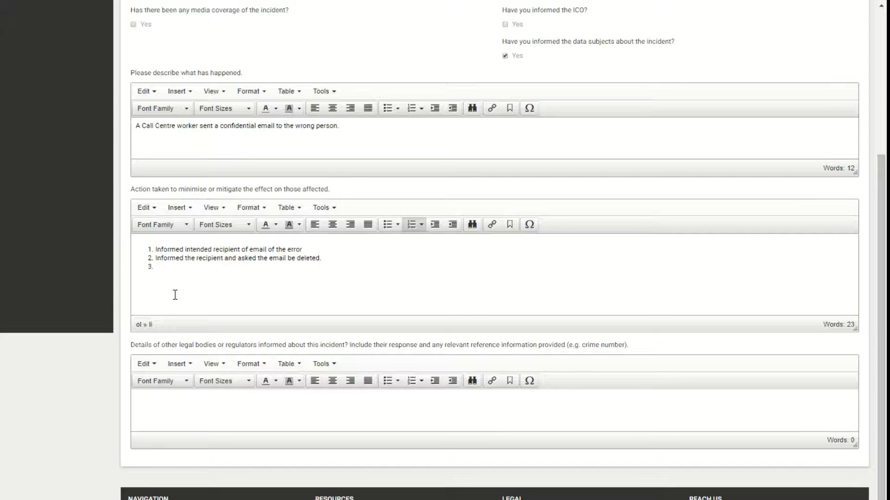
text(Talked to the intended recipient about)
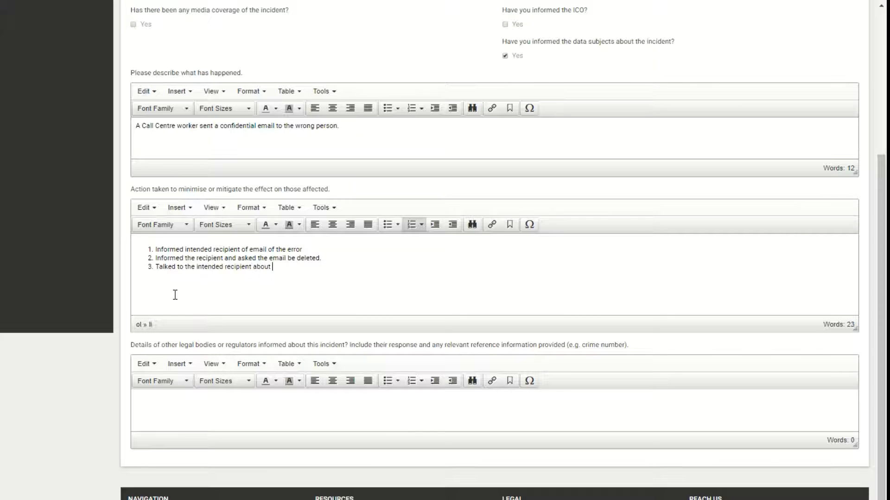
text( remediation.)
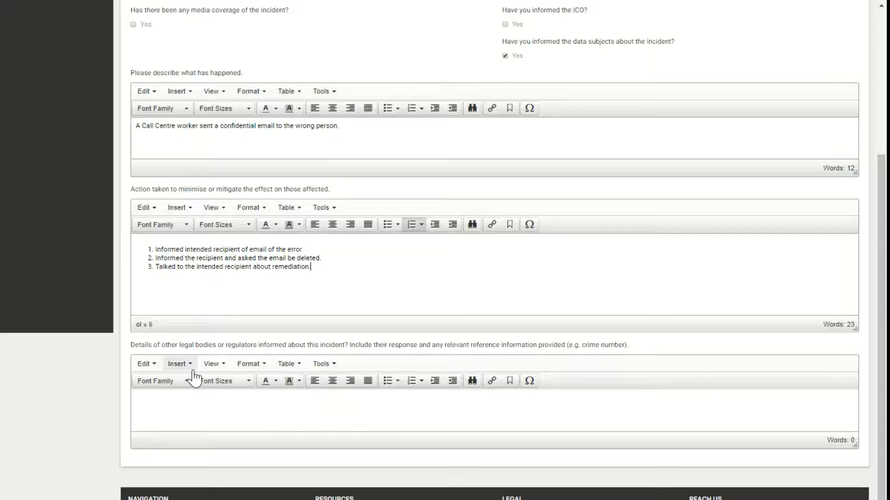
Leave the details of other legal bodies or regulators blank and submit the new breach.
click(176, 404)
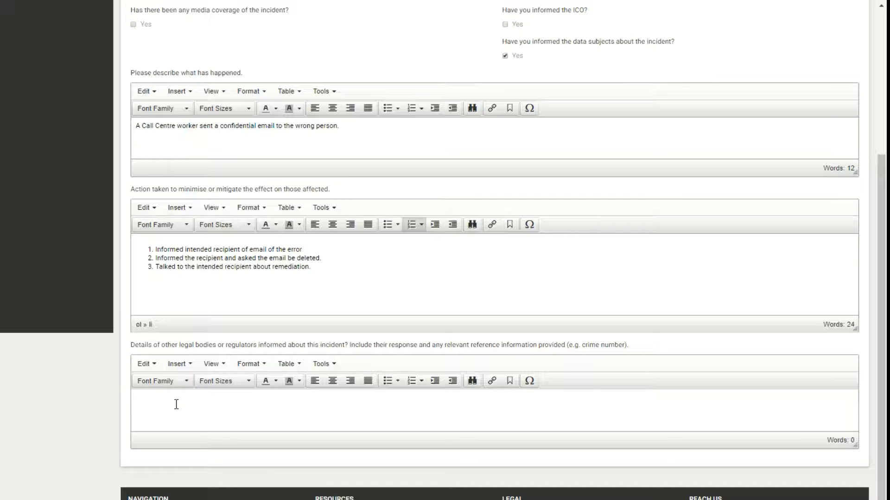
scroll(176, 404, up, 5)
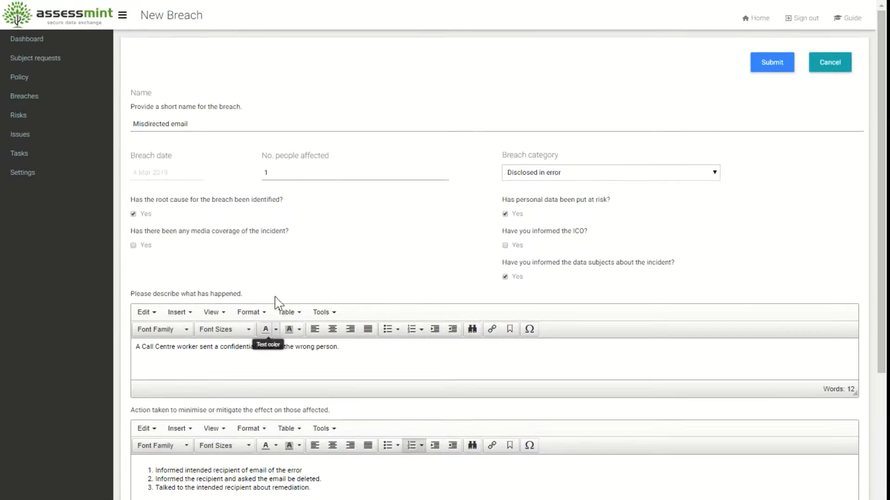
click(769, 67)
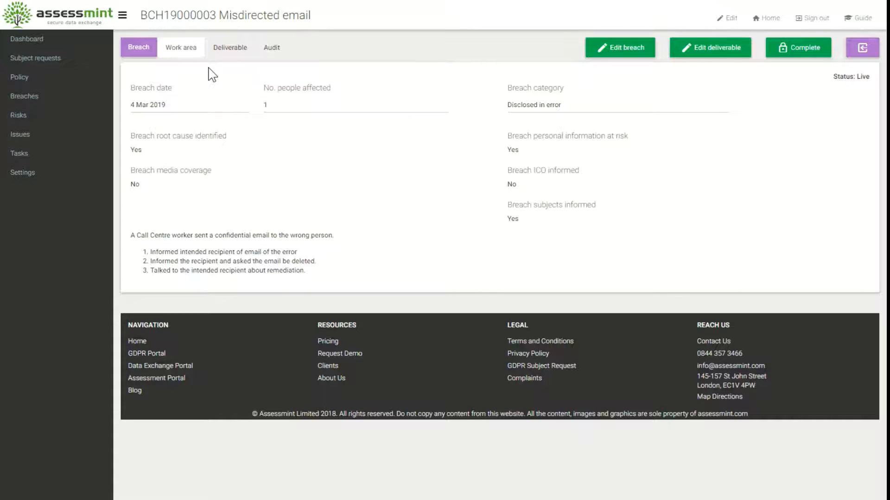
Save an internal note "Interviewed employee" in the breach's work area with Call_Centre_Worker_Interview_Minutes.docx attached.
click(196, 51)
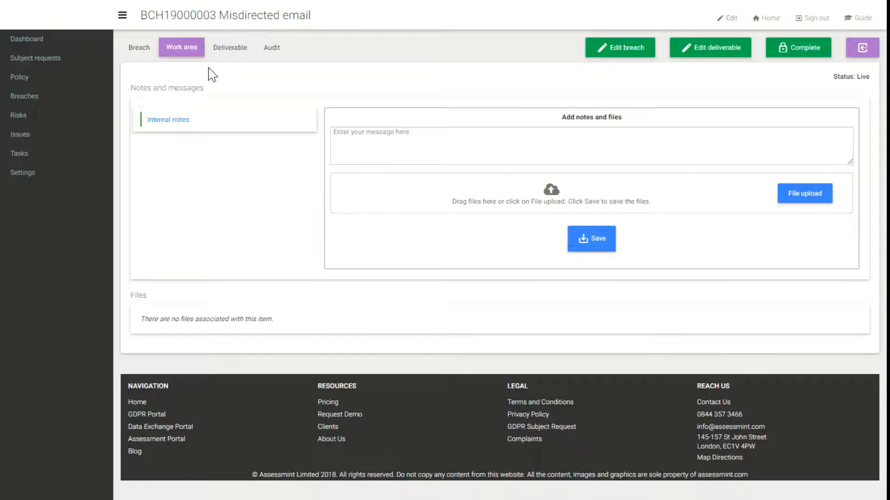
click(375, 140)
text(Interv)
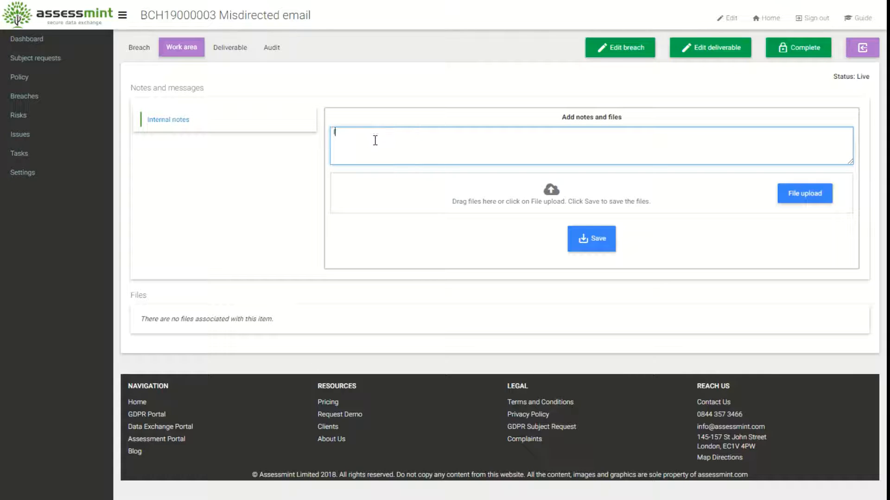
text(iewed employye)
key(BackSpace)
key(BackSpace)
text(ee)
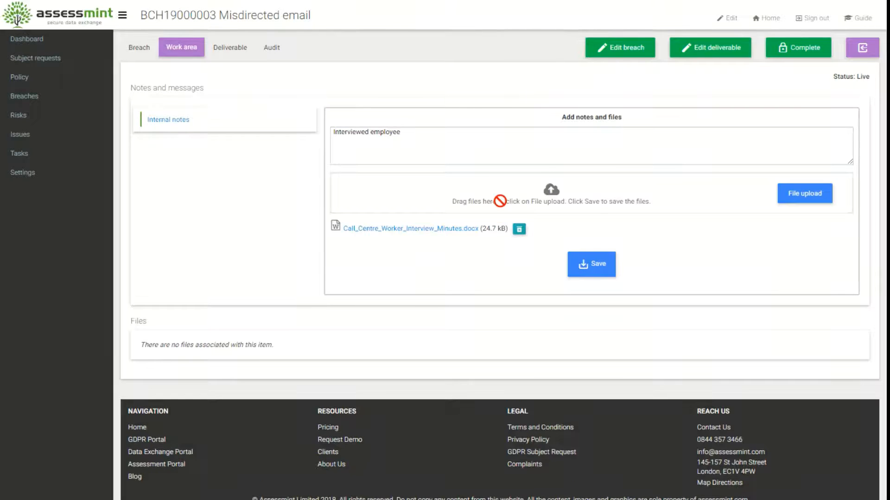
click(583, 270)
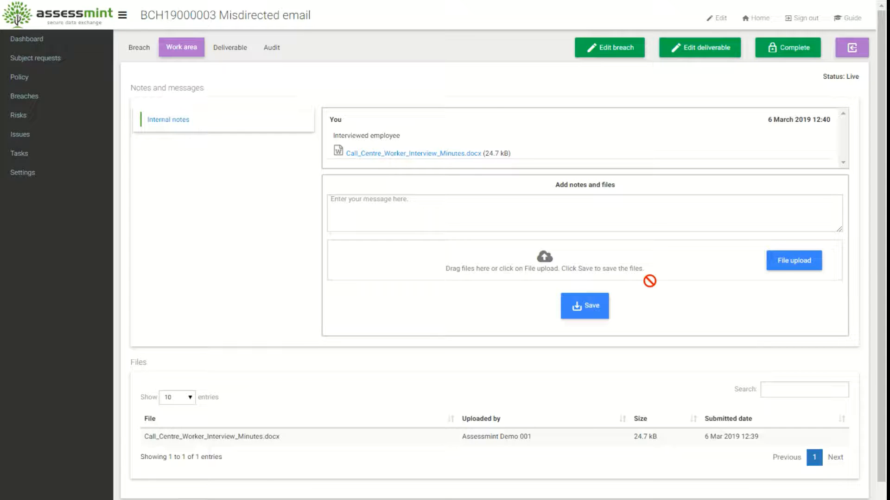
Save another internal note "Remediation plan" with Affected_Person_Remediation.docx attached.
click(395, 212)
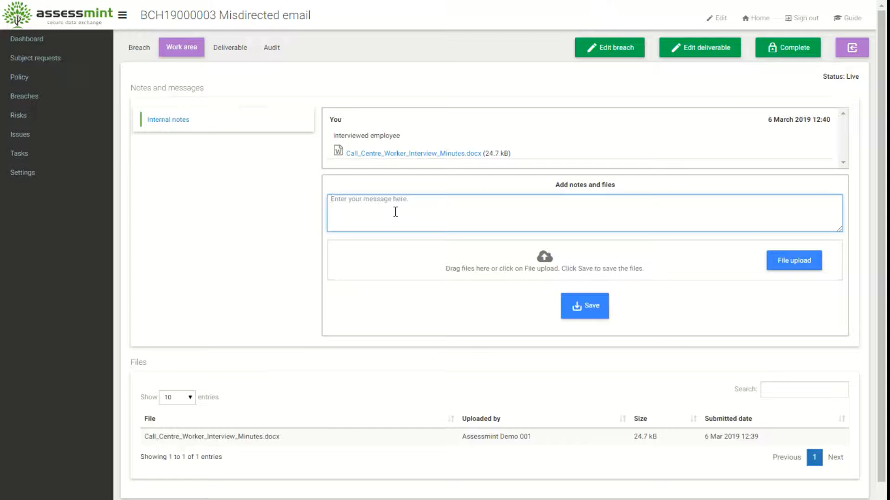
text(Remediation plan)
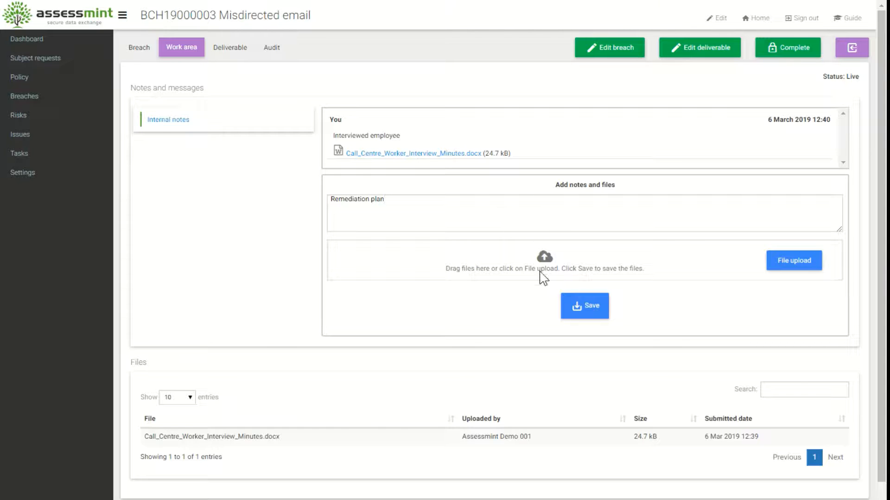
drag(540, 272, 541, 273)
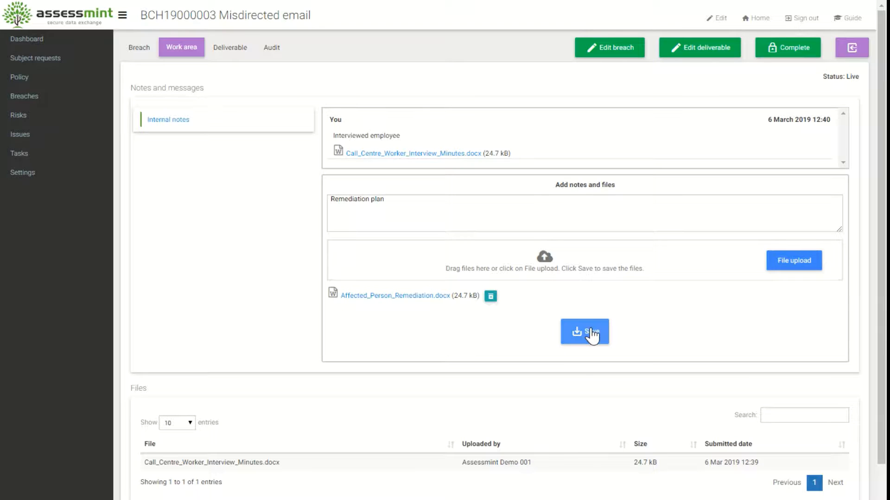
click(592, 333)
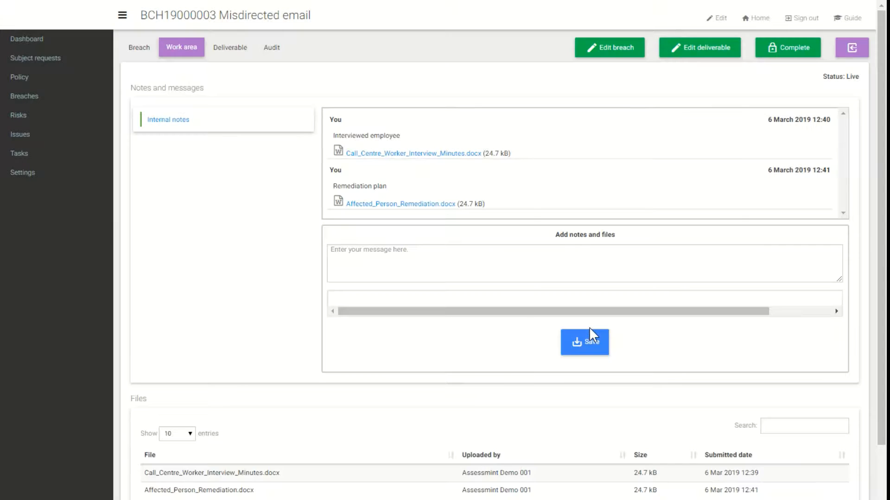
Save a third internal note "New processes action plan" with Breach_Response_Action_Plan.docx attached.
click(383, 269)
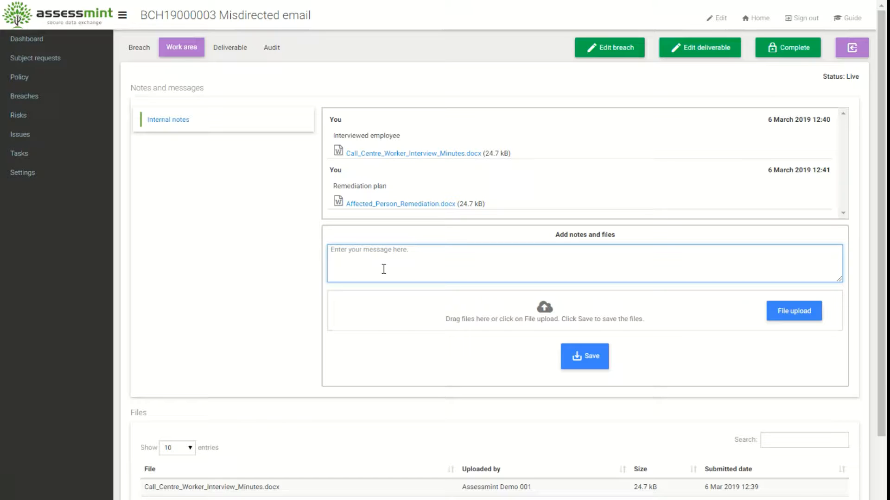
text(New processes action plan)
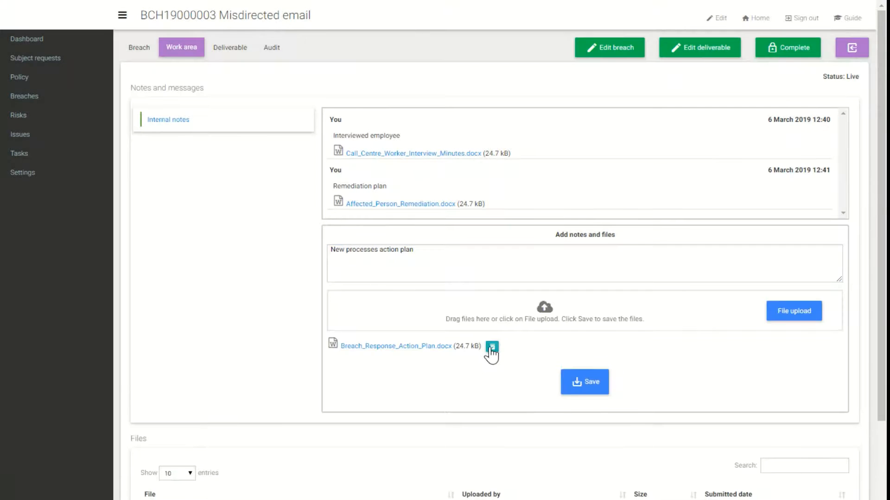
click(576, 381)
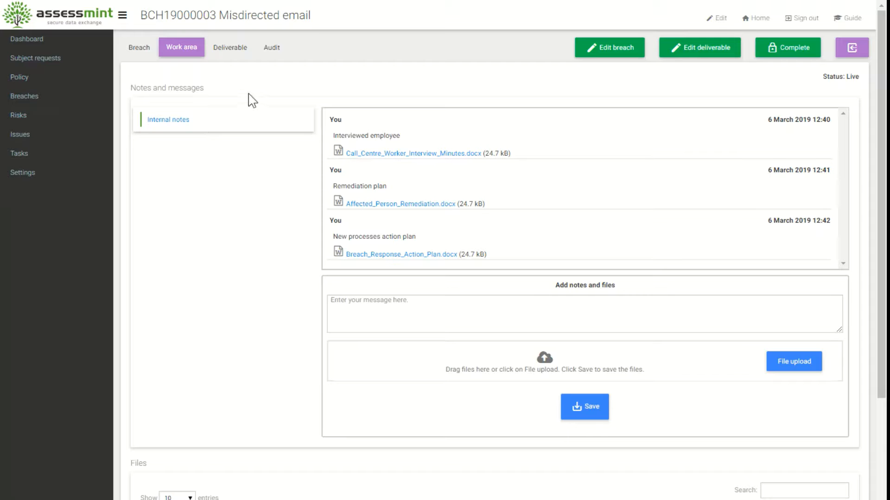
Associate Breach_Response_Action_Plan.docx with the breach's deliverable, then save it and confirm the breach task as complete.
click(237, 55)
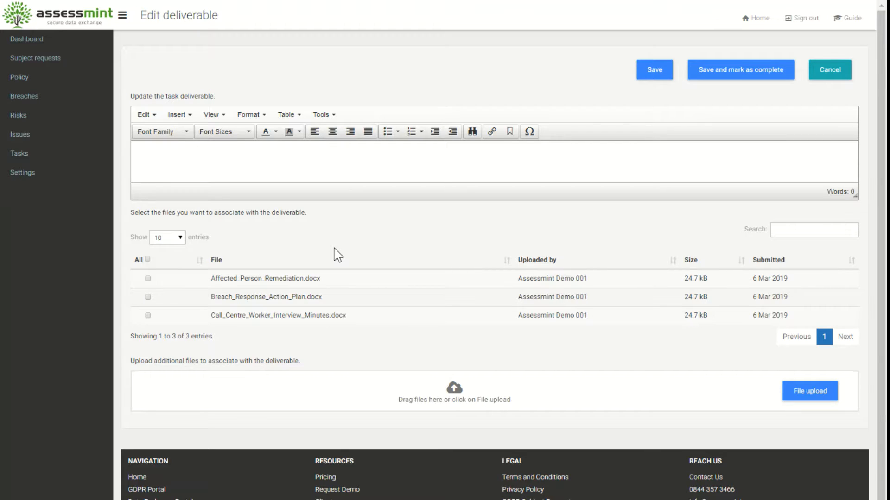
click(148, 297)
click(724, 79)
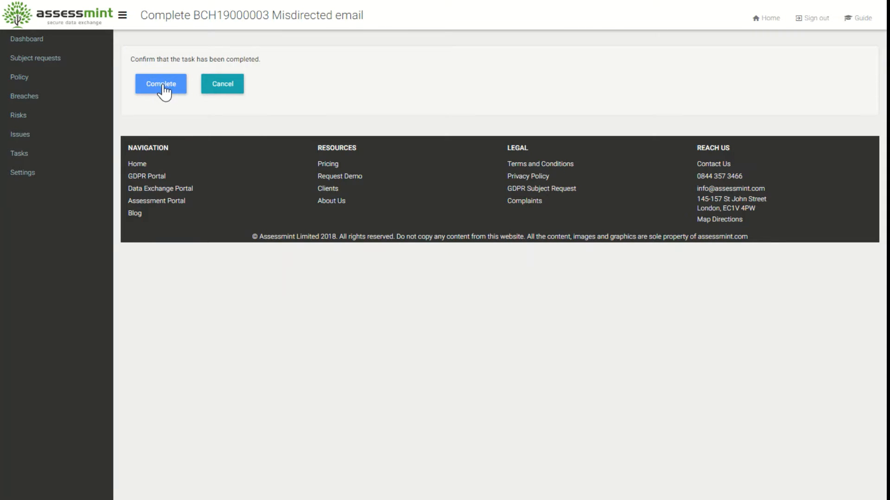
click(163, 88)
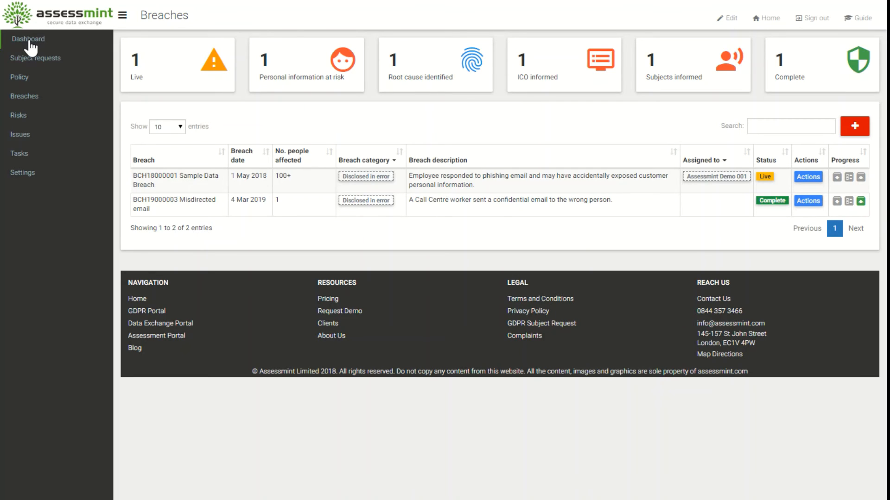
Return to the GDPR dashboard to view the overall breach status summary.
click(29, 42)
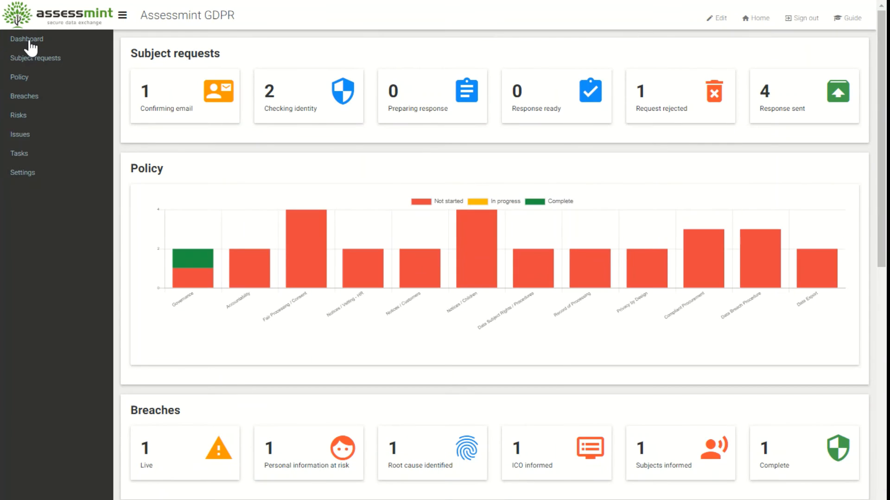